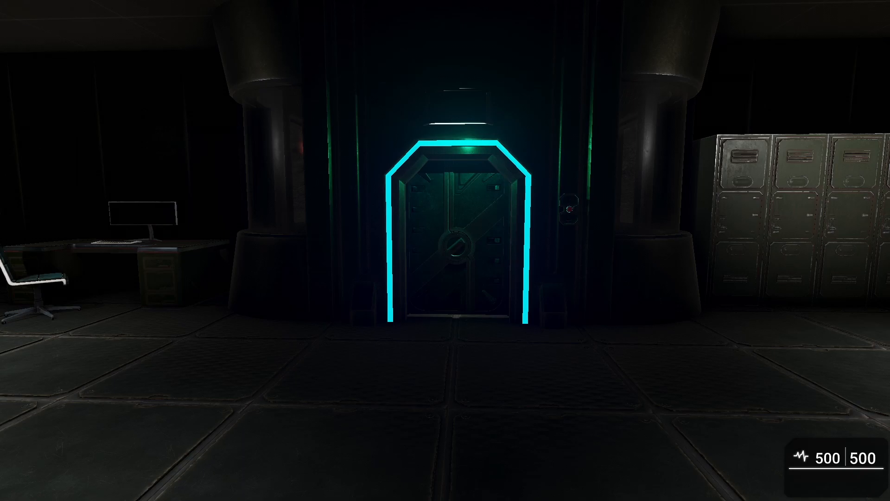
- Explore the base interior in the test run, passing the seats, lockers and shelf up to the inner airlock door
{"action": "key", "text": "w"}
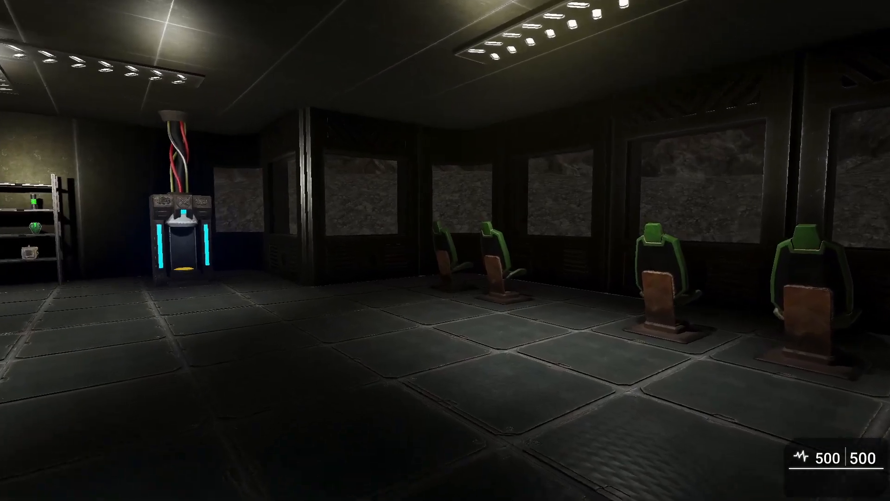
{"action": "key", "text": "w"}
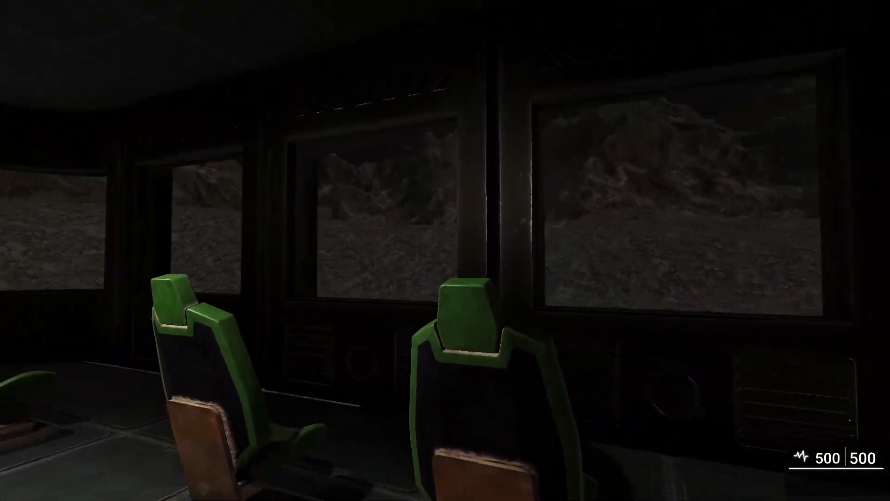
{"action": "key", "text": "w"}
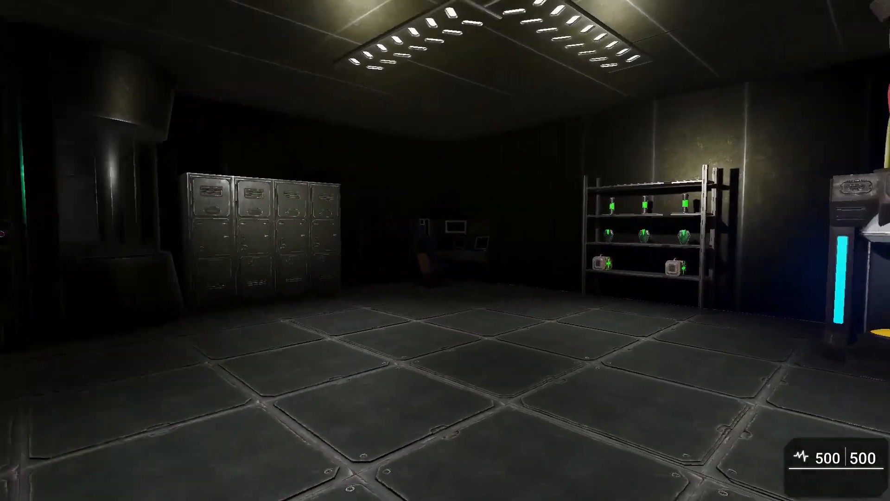
{"action": "key", "text": "w"}
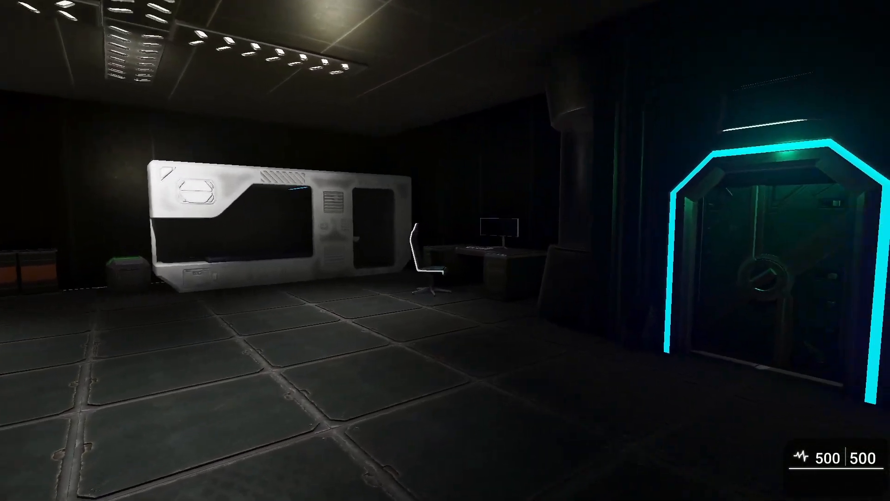
{"action": "key", "text": "w"}
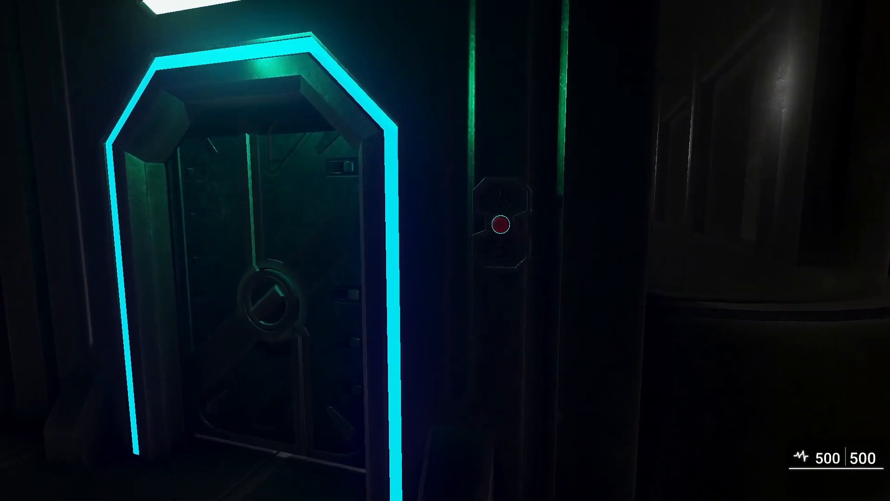
- Open the inner airlock door from its wall switch and walk into the airlock chamber
{"action": "key", "text": "w"}
{"action": "key", "text": "e"}
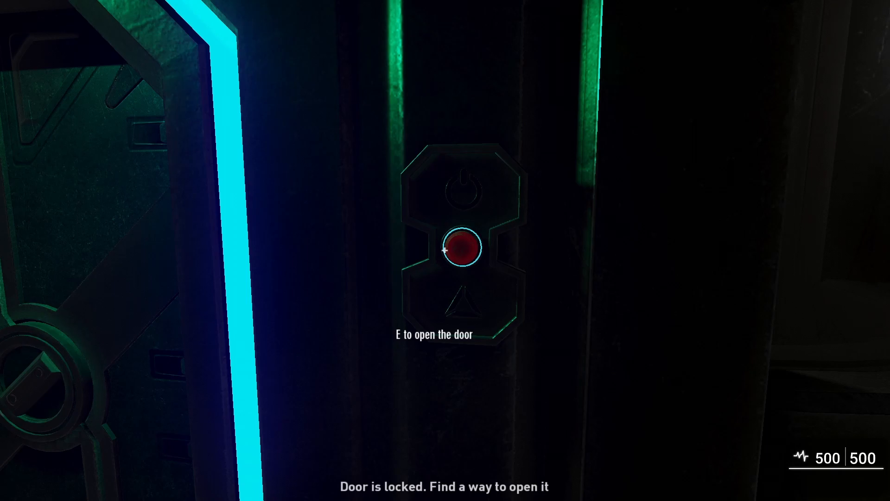
{"action": "key", "text": "e"}
{"action": "key", "text": "s"}
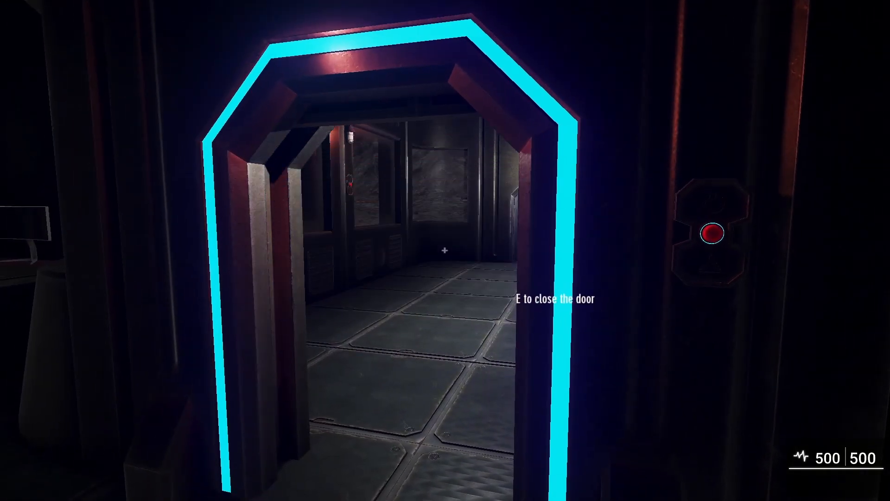
{"action": "key", "text": "w"}
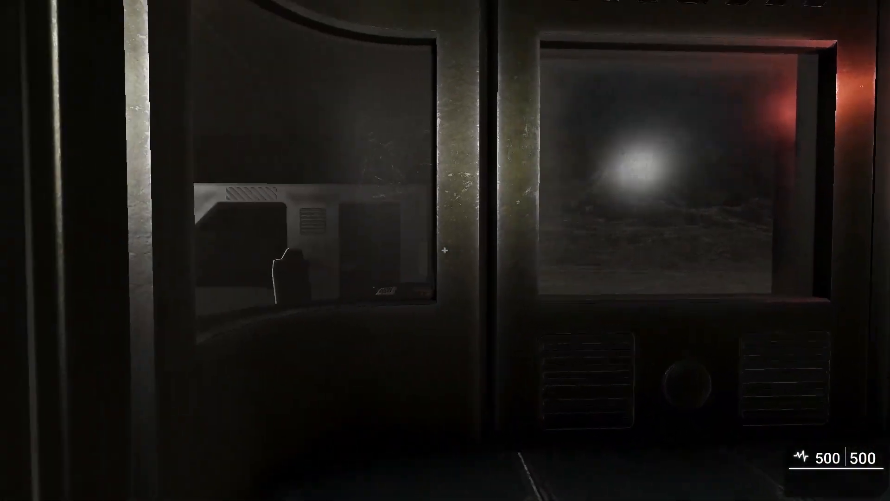
- Begin depressurisation at the red wall switch inside the airlock and head out through the open outer door
{"action": "key", "text": "w"}
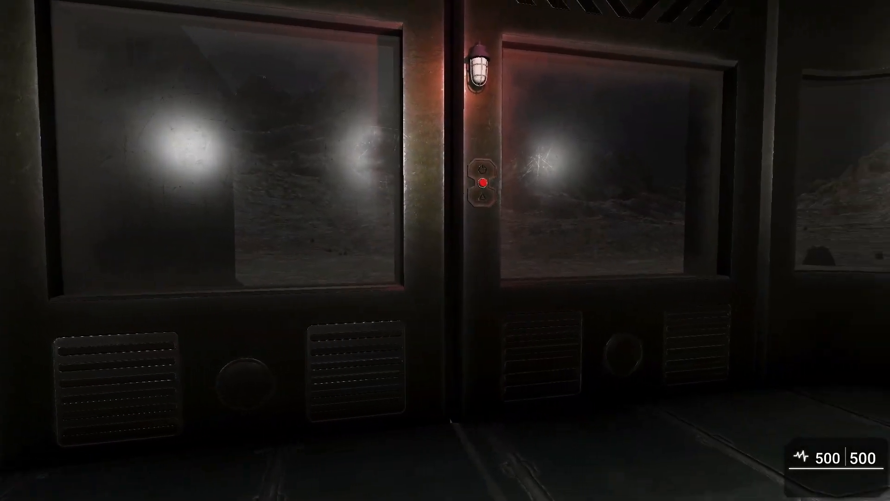
{"action": "key", "text": "w"}
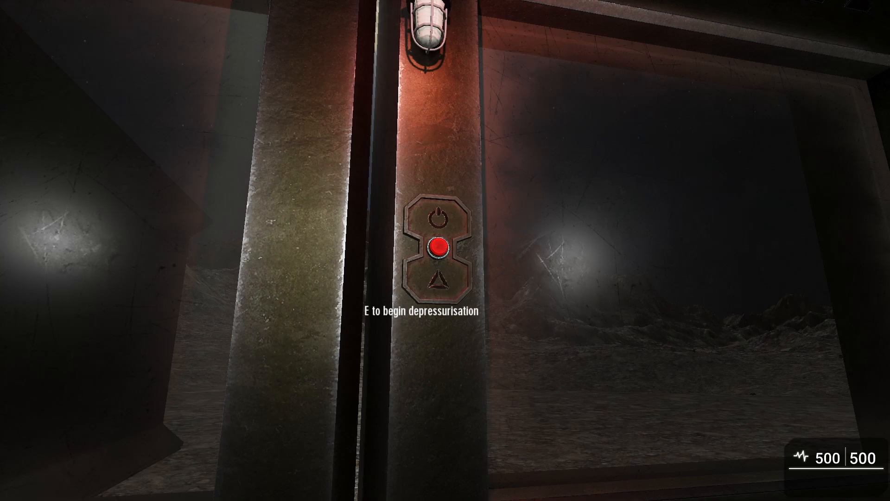
{"action": "key", "text": "e"}
{"action": "key", "text": "s"}
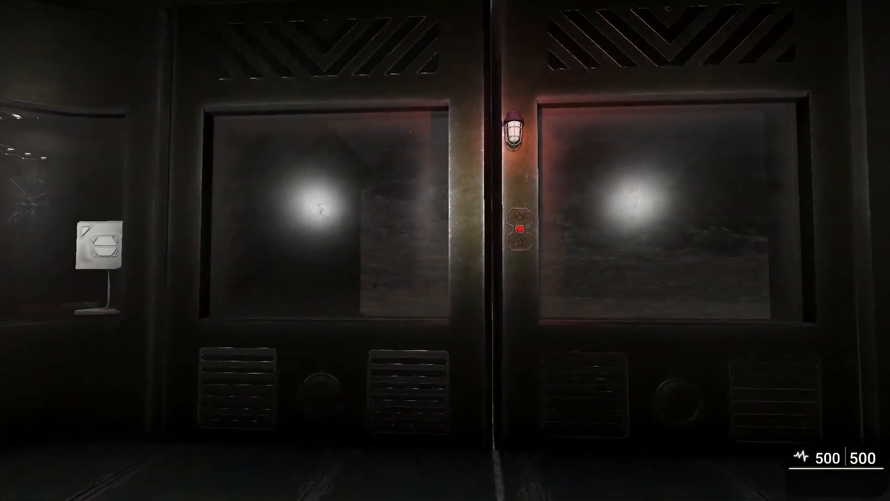
{"action": "key", "text": "w"}
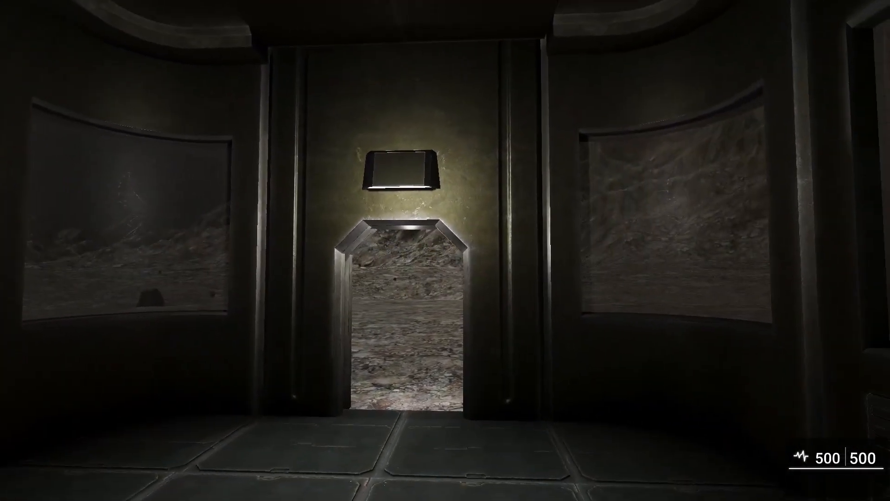
{"action": "key", "text": "w"}
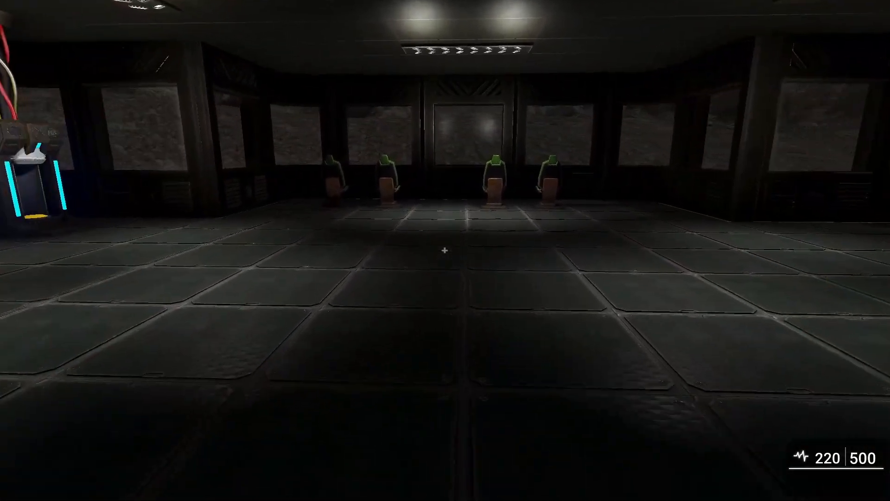
- Close the inner airlock door from inside the base, walk to the supply shelf and interact with it
{"action": "key", "text": "w"}
{"action": "key", "text": "e"}
{"action": "key", "text": "s"}
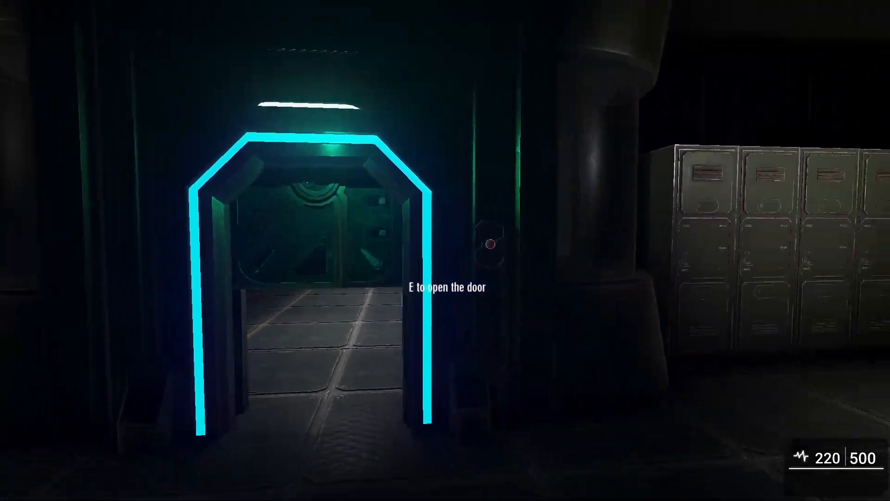
{"action": "key", "text": "w"}
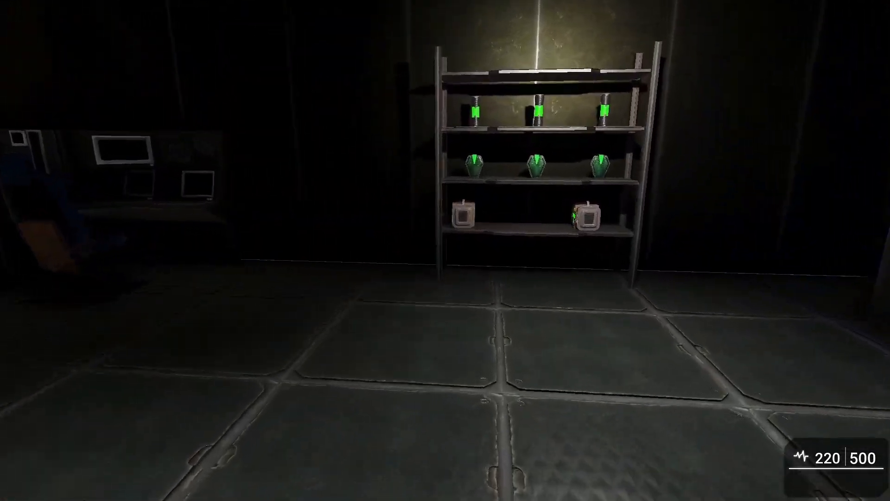
{"action": "key", "text": "e"}
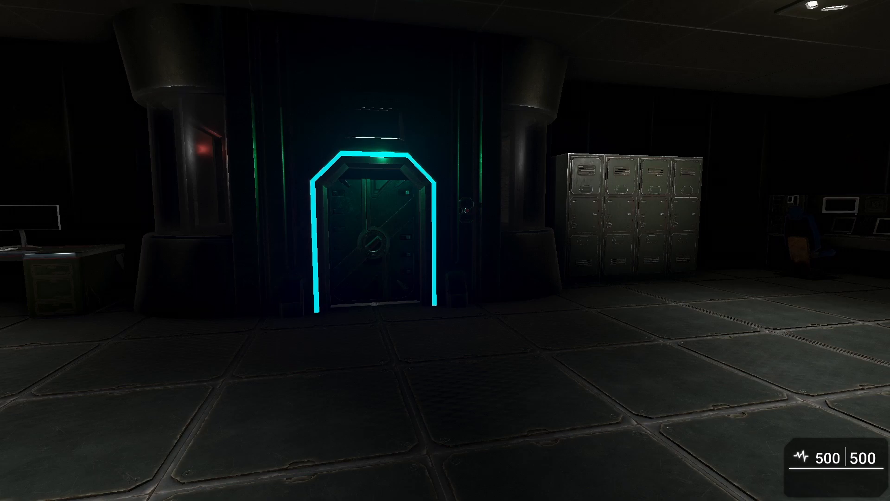
- End the test run and bring the door inside the airlock chamber into view in the level editor
{"action": "key", "text": "Escape"}
{"action": "right_click_drag", "start_coordinate": [458, 298], "coordinate": [593, 223]}
{"action": "key", "text": "w"}
{"action": "key", "text": "w"}
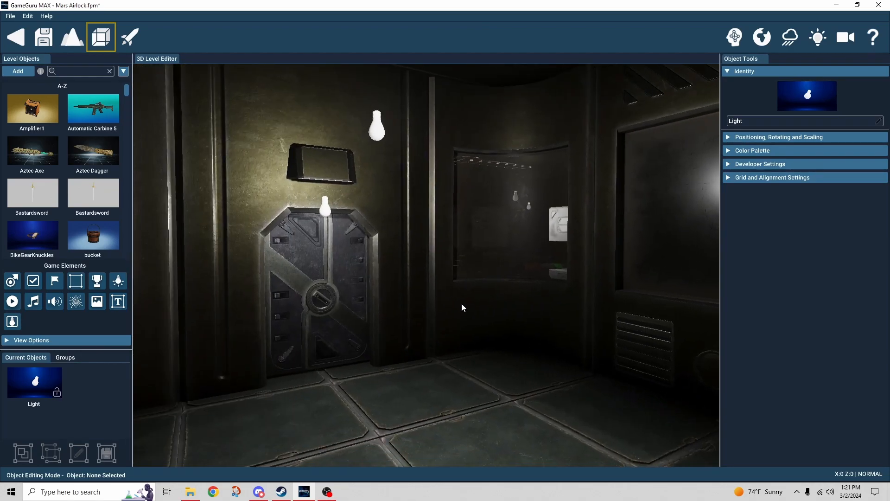
{"action": "right_click_drag", "start_coordinate": [468, 304], "coordinate": [524, 302]}
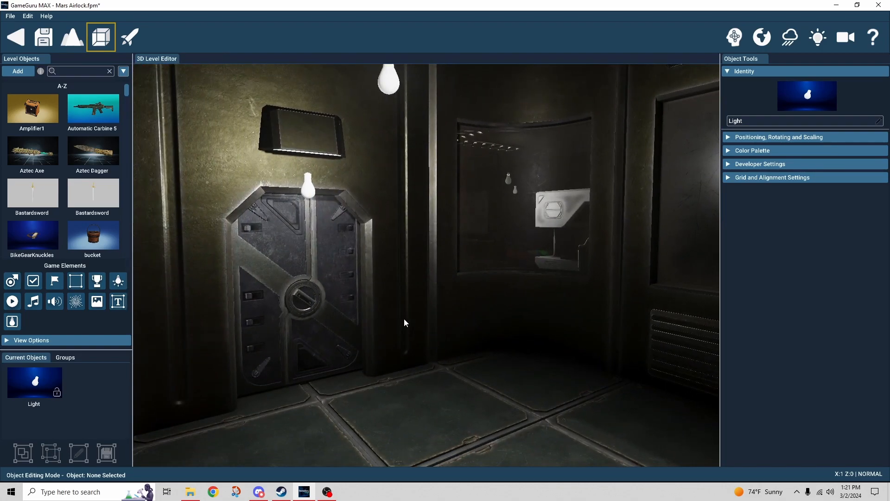
- Select the inner airlock door and review its Door Sliding behavior settings
{"action": "left_click", "coordinate": [340, 312]}
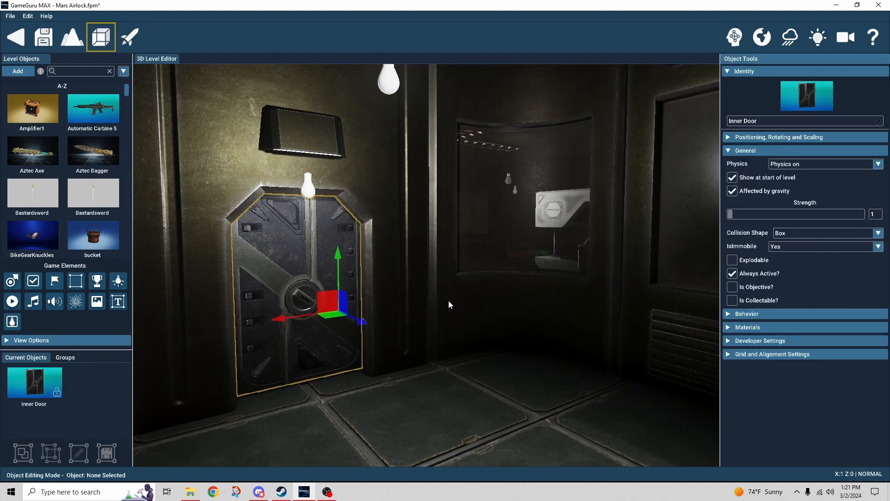
{"action": "left_click", "coordinate": [729, 151]}
{"action": "left_click", "coordinate": [729, 165]}
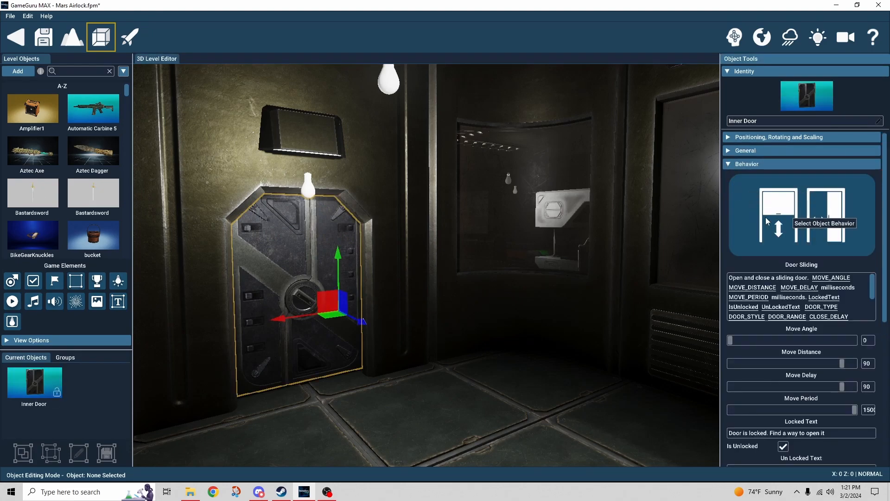
{"action": "left_click", "coordinate": [730, 165]}
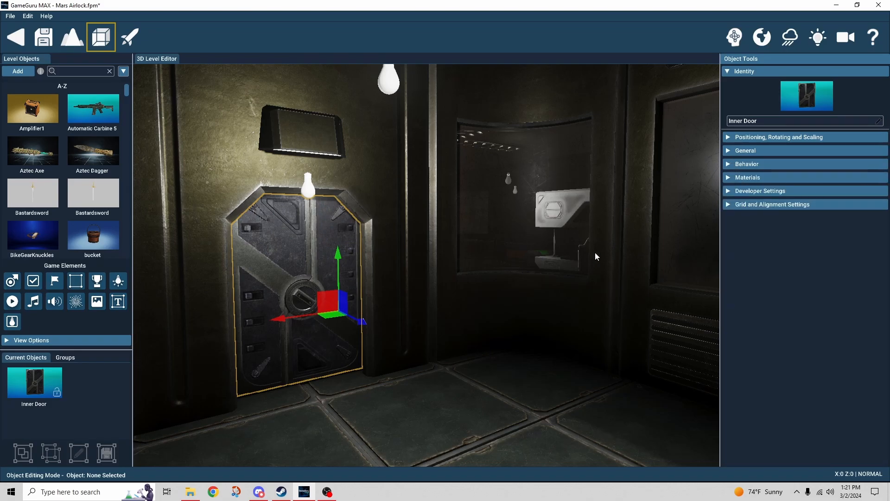
- Examine the visual logic connections around the inner door, its wall switch and the red and green lights
{"action": "key", "text": "a"}
{"action": "right_click_drag", "start_coordinate": [508, 272], "coordinate": [686, 272]}
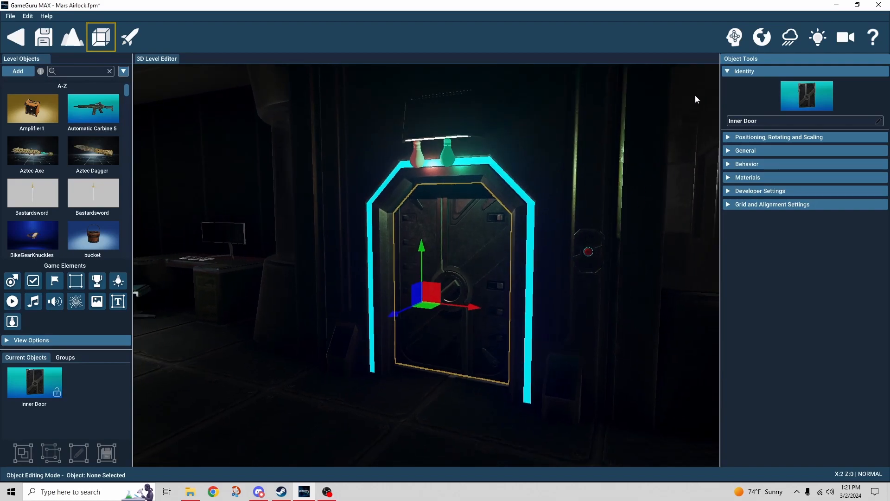
{"action": "left_click", "coordinate": [734, 36]}
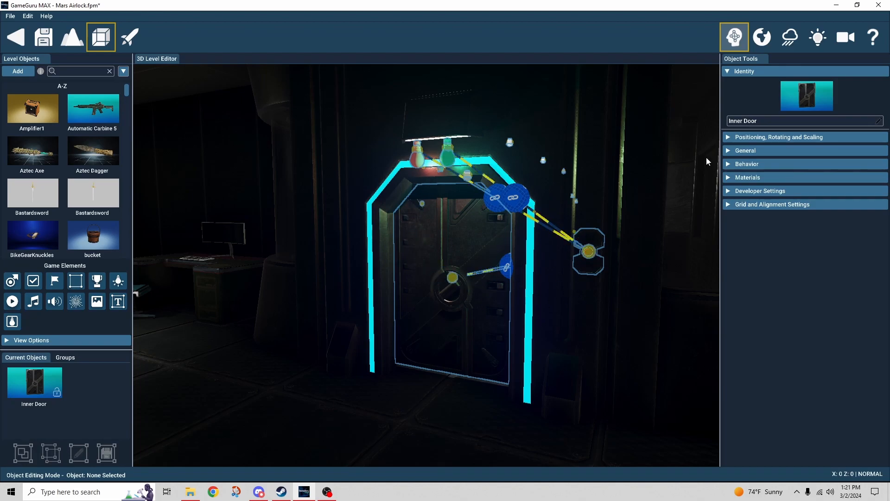
{"action": "right_click_drag", "start_coordinate": [649, 162], "coordinate": [695, 75]}
{"action": "key", "text": "w"}
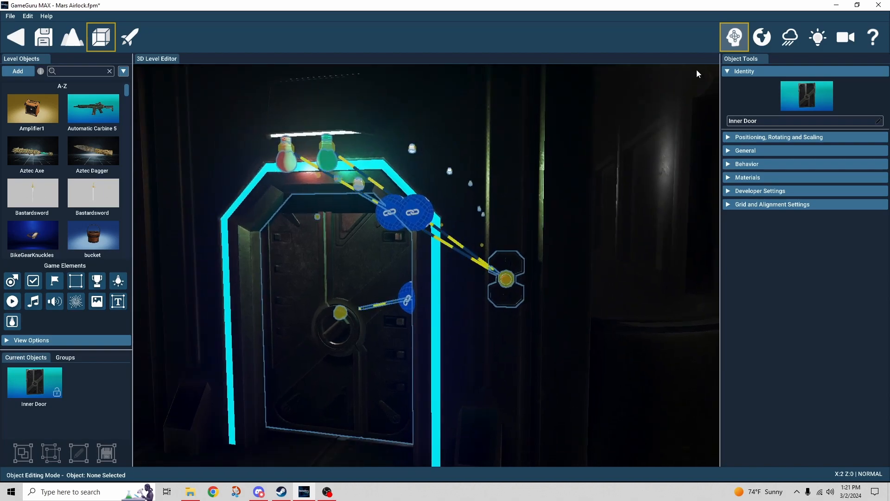
{"action": "left_click", "coordinate": [739, 40]}
- Select the inner door and the outer door of the airlock in turn to check their object names
{"action": "key", "text": "w"}
{"action": "right_click_drag", "start_coordinate": [575, 209], "coordinate": [485, 215]}
{"action": "key", "text": "s"}
{"action": "left_click", "coordinate": [475, 217]}
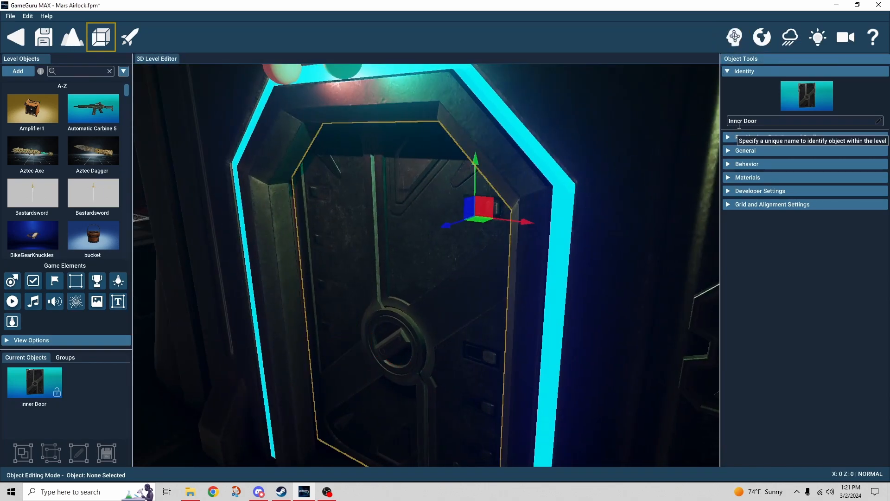
{"action": "right_click_drag", "start_coordinate": [574, 184], "coordinate": [467, 251]}
{"action": "key", "text": "w"}
{"action": "left_click", "coordinate": [471, 281]}
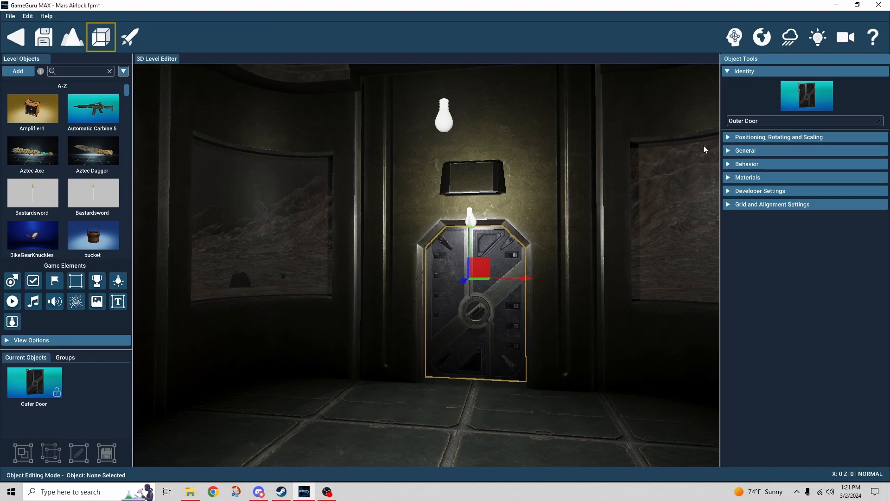
- Inspect the logic relationship linking the airlock's wall switch to the coloured lights above it
{"action": "right_click_drag", "start_coordinate": [621, 222], "coordinate": [535, 205]}
{"action": "key", "text": "d"}
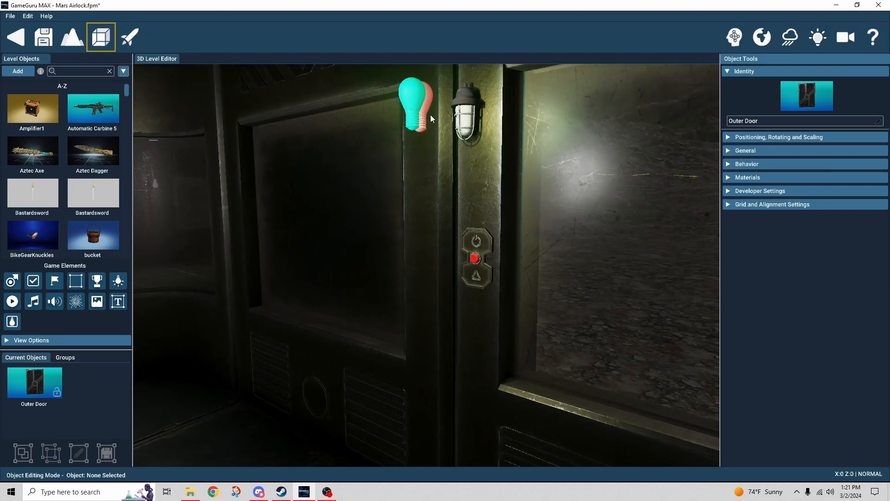
{"action": "left_click", "coordinate": [735, 37]}
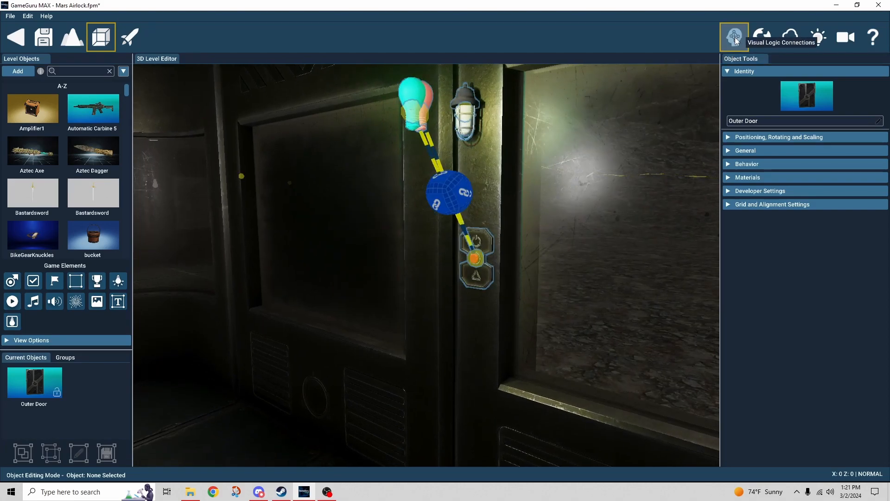
{"action": "left_click", "coordinate": [445, 192]}
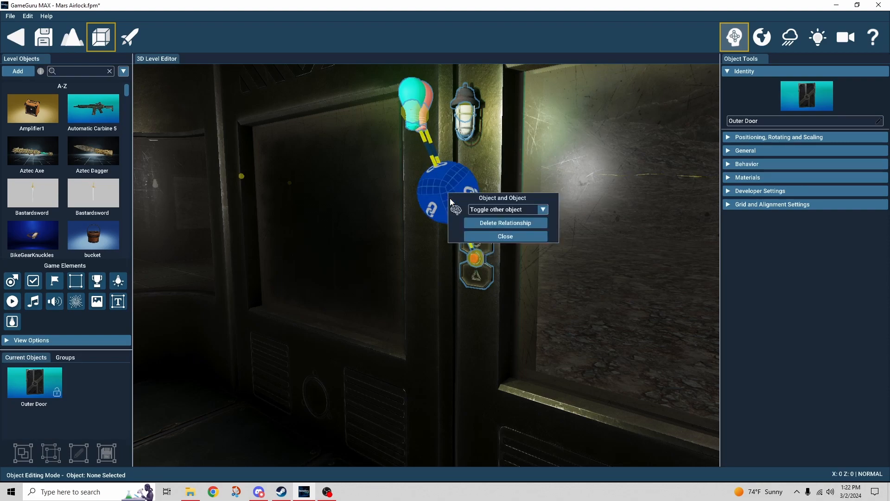
{"action": "left_click", "coordinate": [735, 33]}
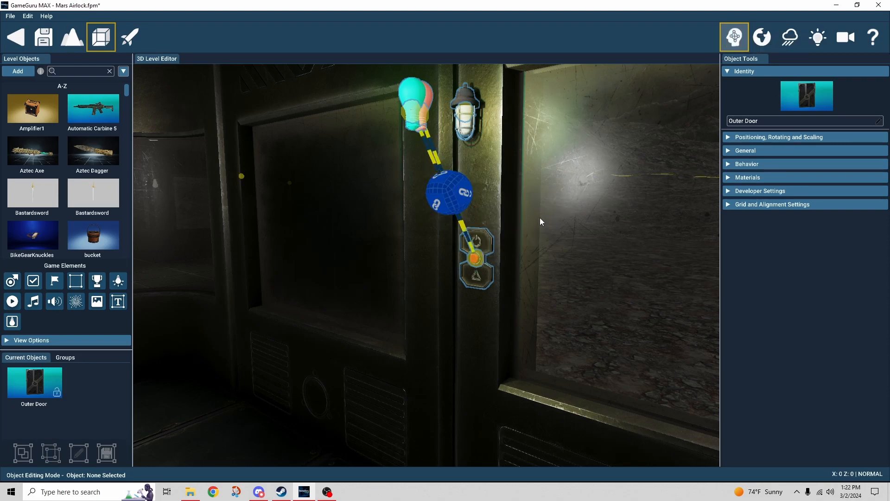
{"action": "left_click", "coordinate": [738, 38]}
- Select the airlock's wall switch and review its Airlock behavior settings, including the airlock type and door names
{"action": "left_click", "coordinate": [488, 248]}
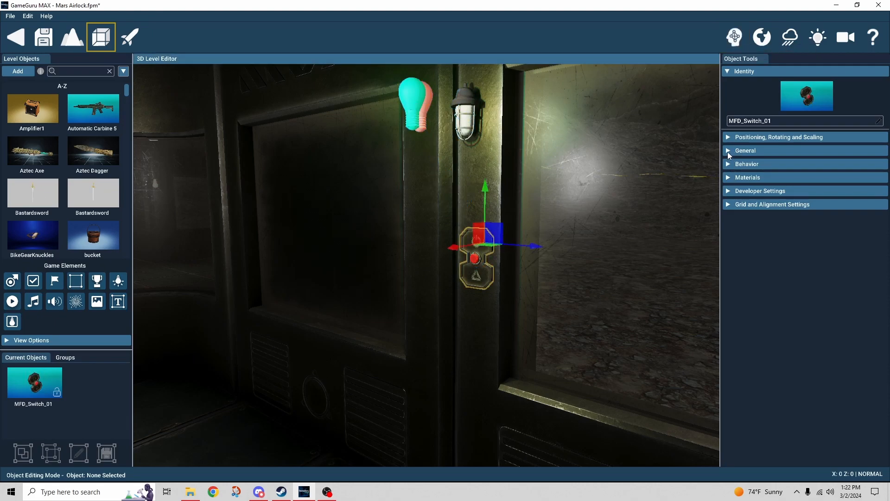
{"action": "left_click", "coordinate": [729, 153]}
{"action": "left_click", "coordinate": [731, 151]}
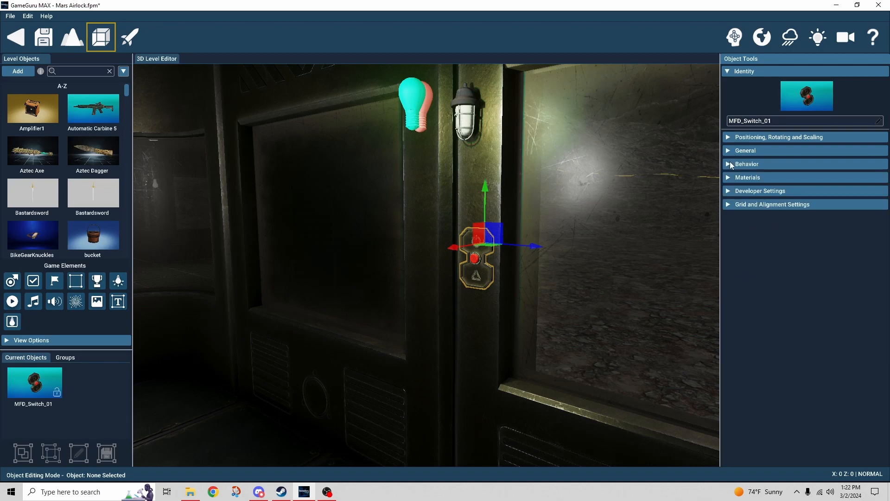
{"action": "left_click", "coordinate": [731, 165]}
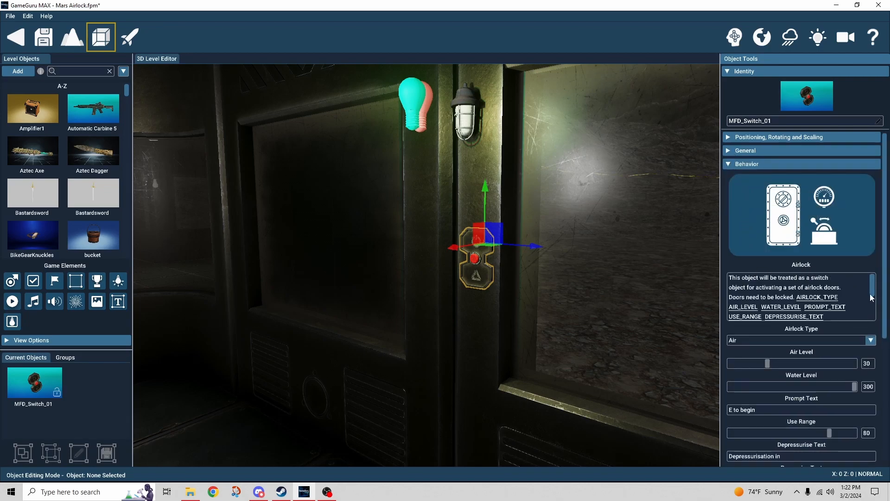
{"action": "scroll", "coordinate": [880, 298], "scroll_direction": "down", "scroll_amount": 3}
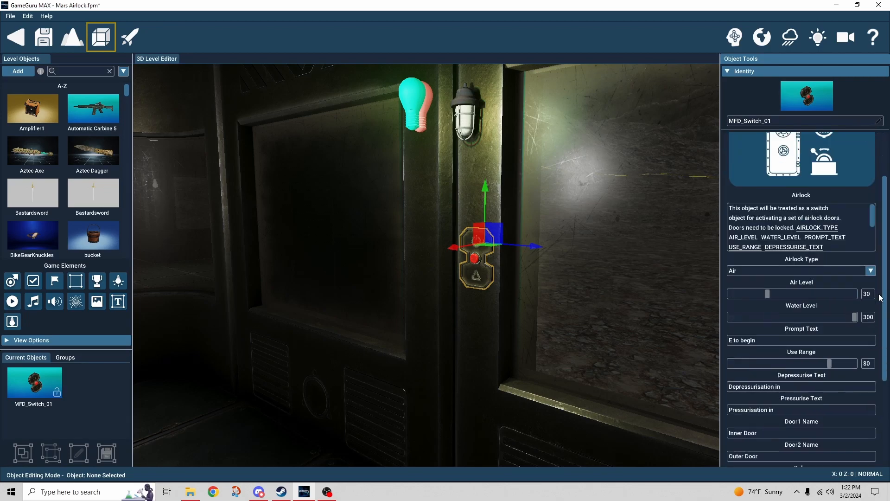
{"action": "scroll", "coordinate": [881, 298], "scroll_direction": "down", "scroll_amount": 1}
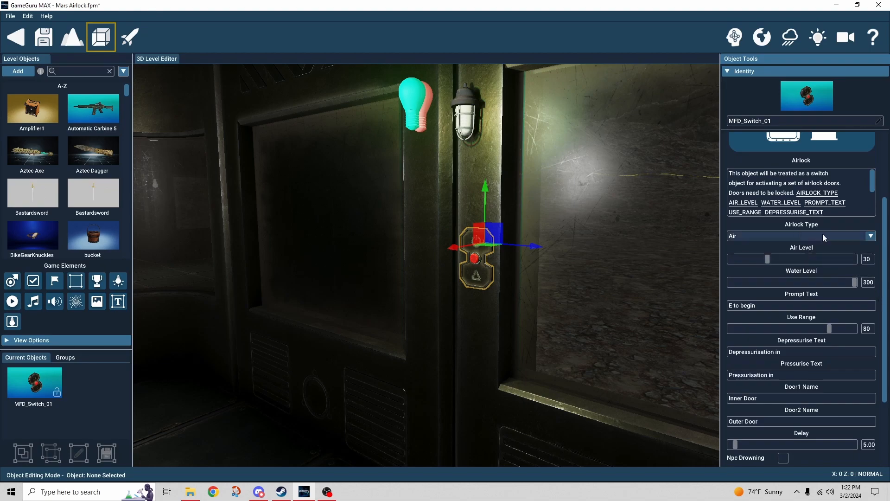
- Review the wall switch's available airlock types and the remaining Airlock behavior settings, from the air and water levels to the delay and sounds
{"action": "left_click", "coordinate": [870, 238]}
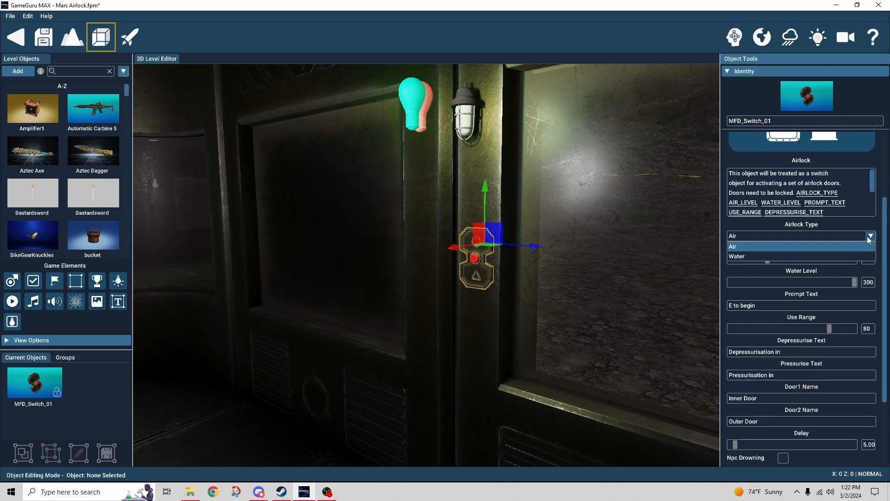
{"action": "left_click", "coordinate": [870, 238]}
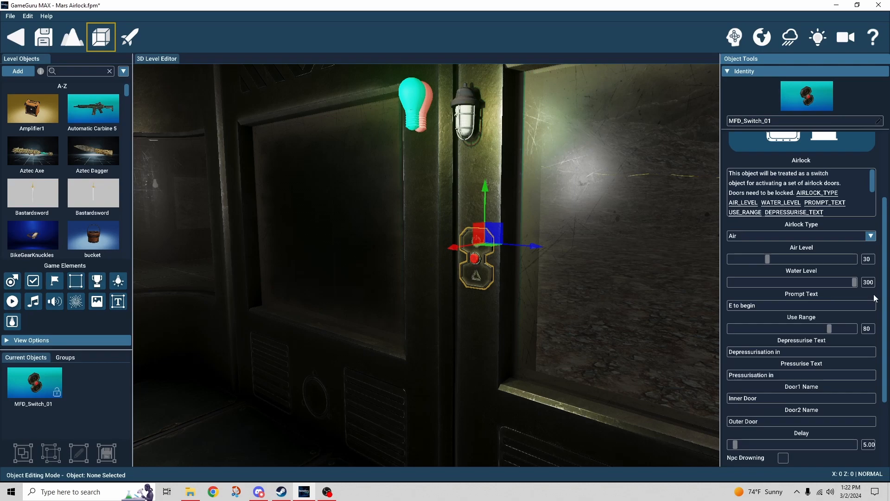
{"action": "scroll", "coordinate": [876, 298], "scroll_direction": "down", "scroll_amount": 1}
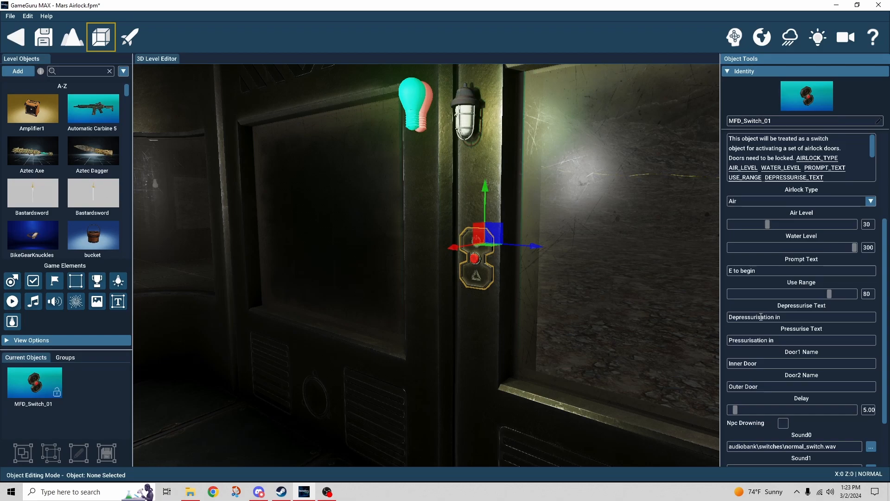
{"action": "scroll", "coordinate": [856, 321], "scroll_direction": "down", "scroll_amount": 2}
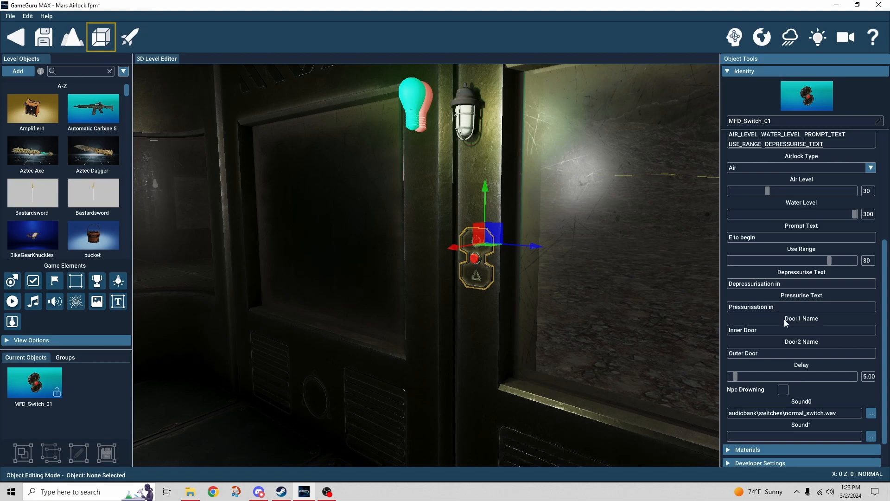
{"action": "scroll", "coordinate": [791, 318], "scroll_direction": "down", "scroll_amount": 1}
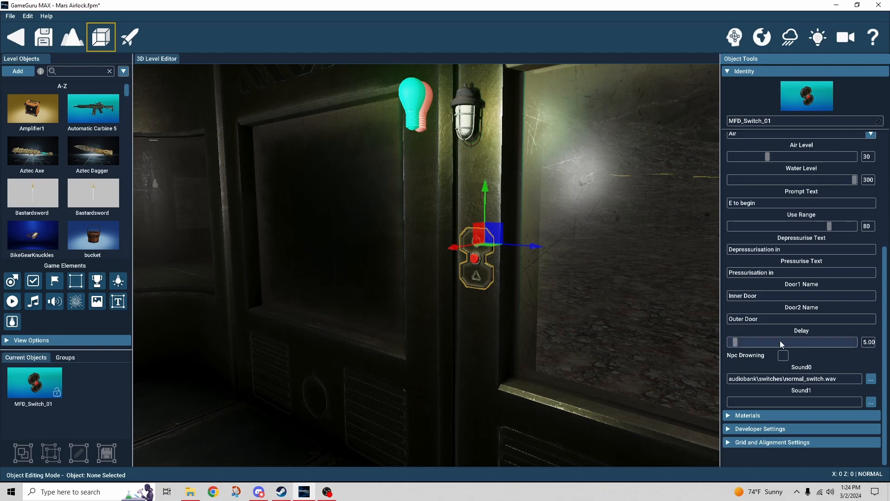
- Change the wall switch's airlock type to Water
{"action": "scroll", "coordinate": [869, 328], "scroll_direction": "up", "scroll_amount": 2}
{"action": "scroll", "coordinate": [869, 328], "scroll_direction": "up", "scroll_amount": 2}
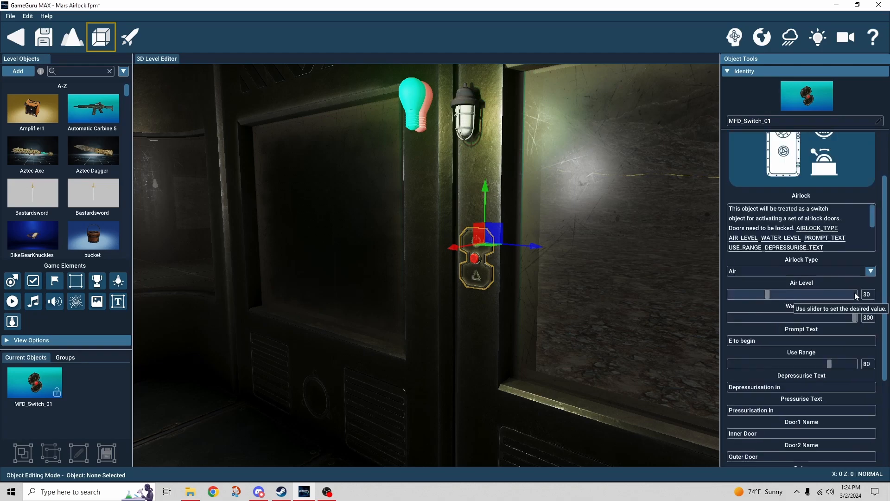
{"action": "left_click", "coordinate": [838, 271]}
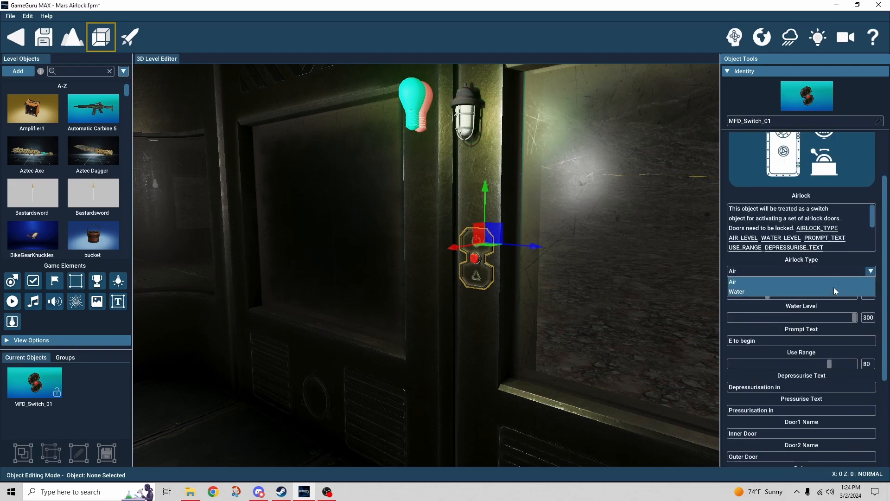
{"action": "left_click", "coordinate": [836, 289]}
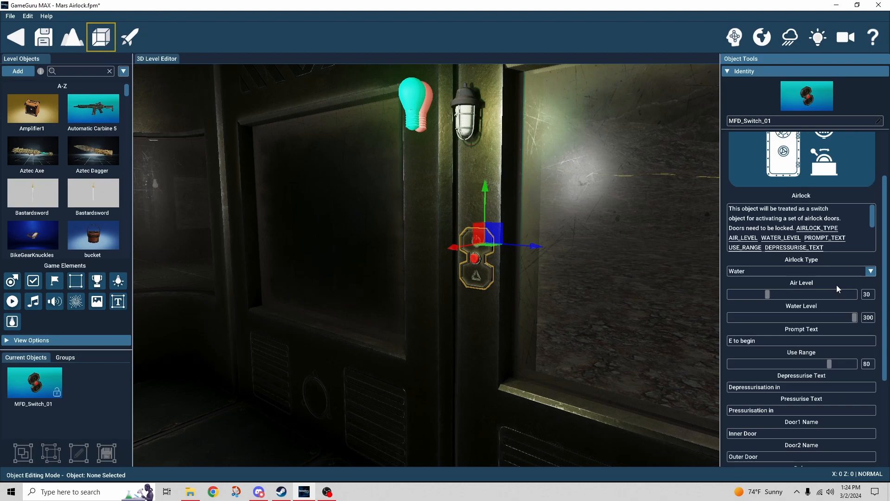
- Check the water visibility options for editor and level, and inspect the terrain's water height and other water settings
{"action": "right_click_drag", "start_coordinate": [654, 295], "coordinate": [710, 296]}
{"action": "right_click_drag", "start_coordinate": [427, 265], "coordinate": [664, 317]}
{"action": "key", "text": "d"}
{"action": "key", "text": "a"}
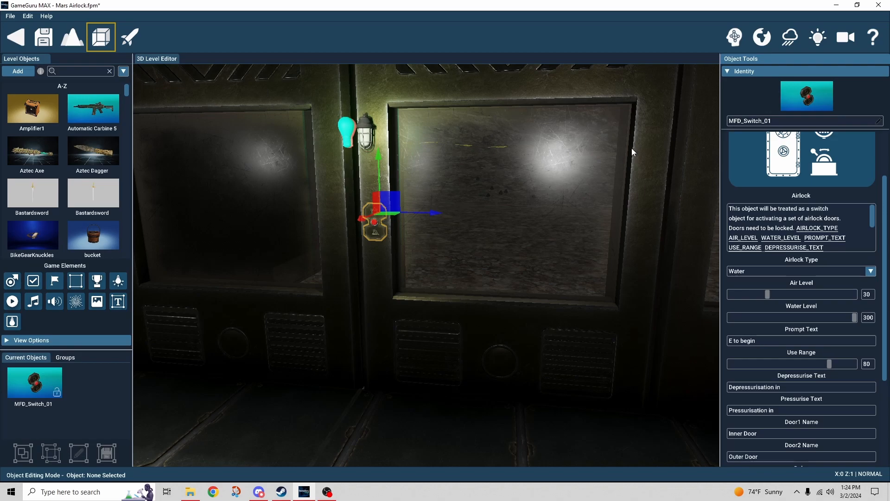
{"action": "left_click", "coordinate": [73, 35]}
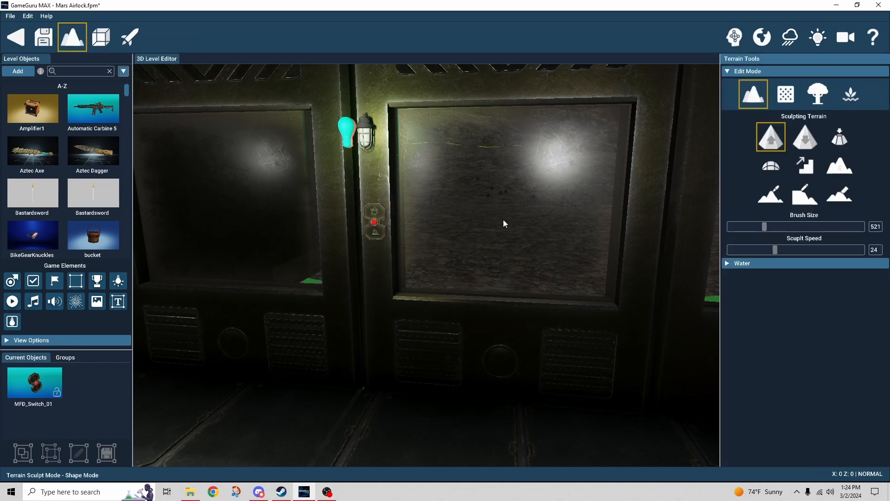
{"action": "left_click", "coordinate": [9, 341]}
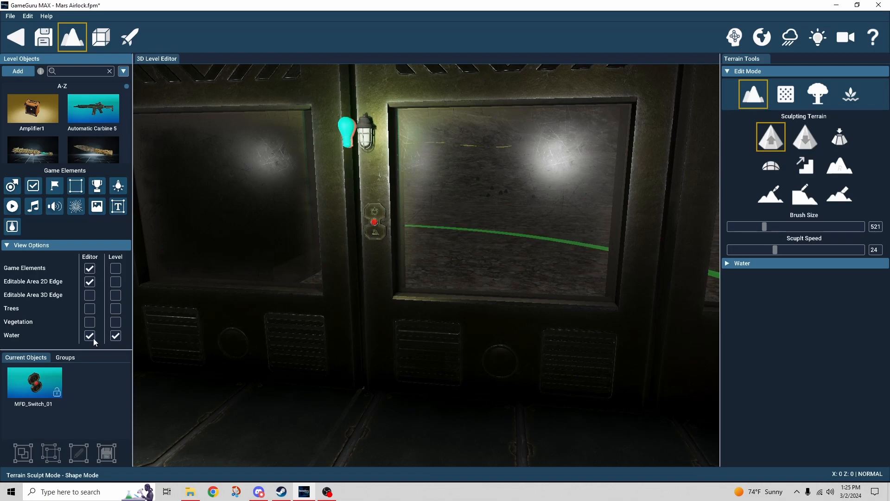
{"action": "left_click", "coordinate": [7, 245]}
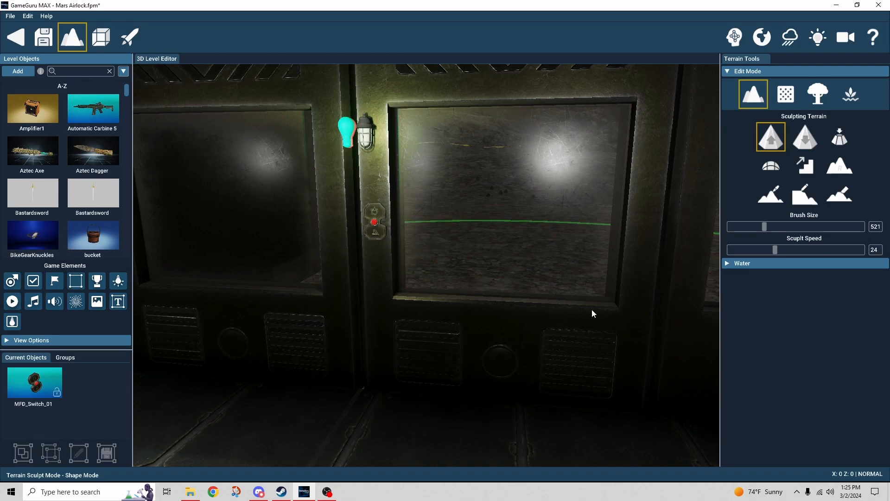
{"action": "left_click", "coordinate": [738, 263]}
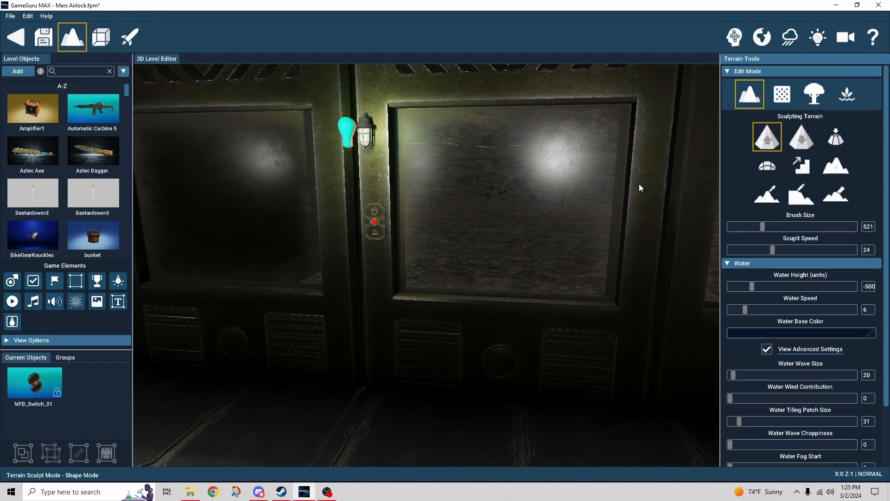
- Return to object editing, select the airlock's floor tile, and check its Y position and its behavior settings
{"action": "left_click", "coordinate": [100, 41]}
{"action": "right_click_drag", "start_coordinate": [310, 165], "coordinate": [315, 184]}
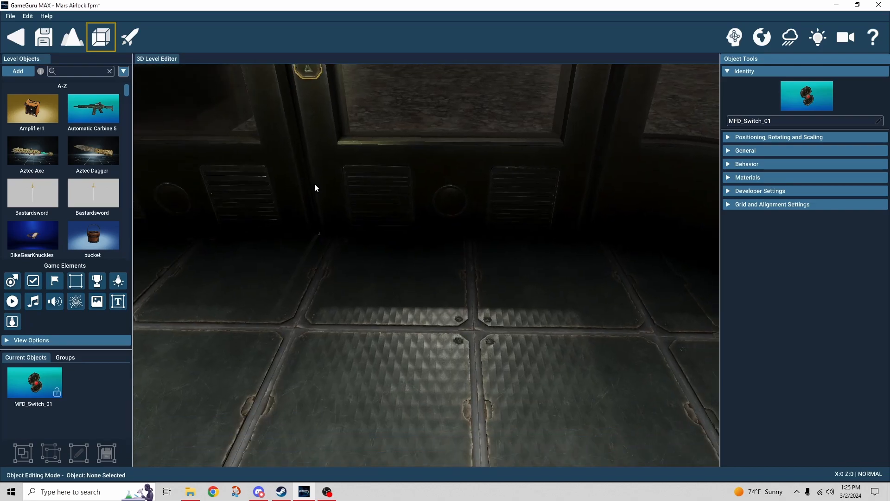
{"action": "left_click", "coordinate": [382, 284]}
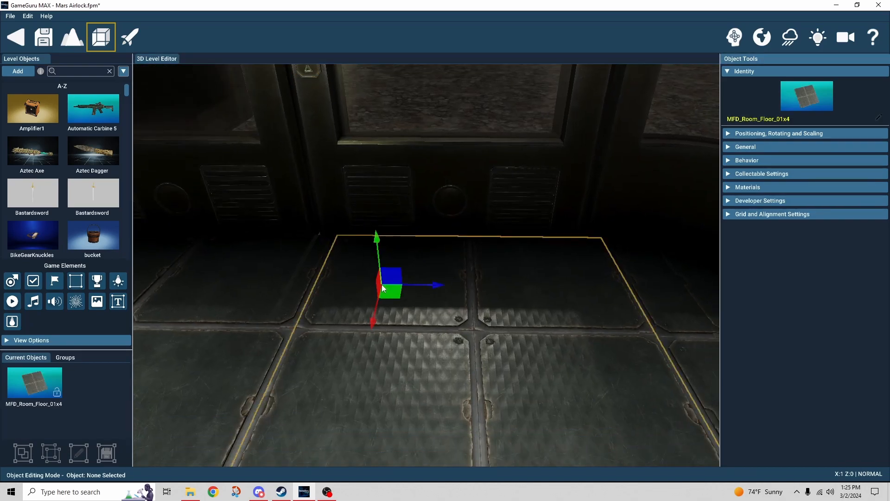
{"action": "left_click", "coordinate": [728, 134]}
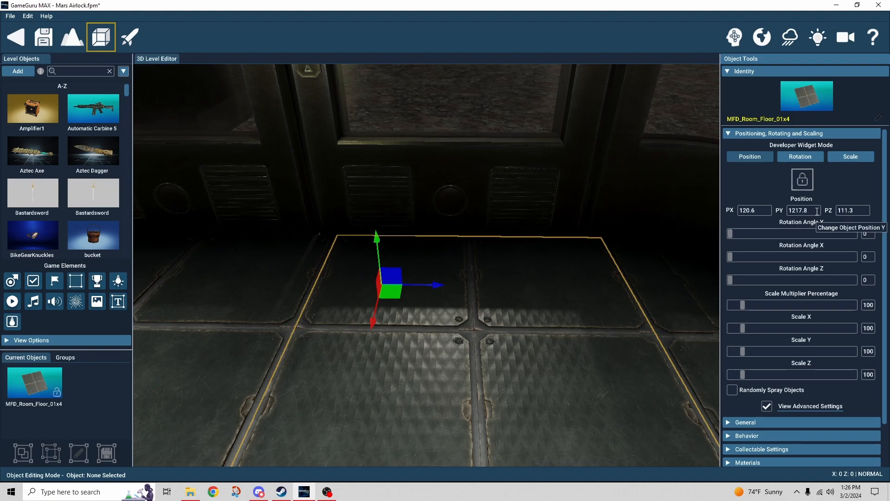
{"action": "left_click", "coordinate": [727, 135]}
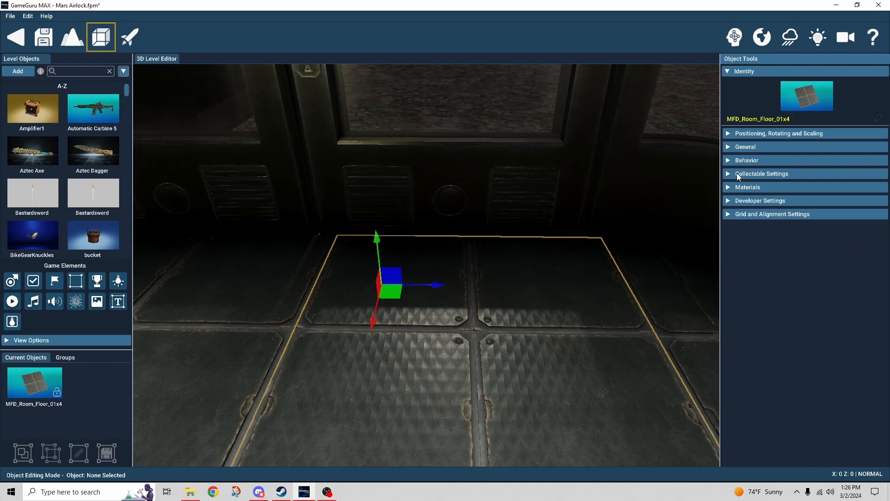
{"action": "left_click", "coordinate": [728, 161]}
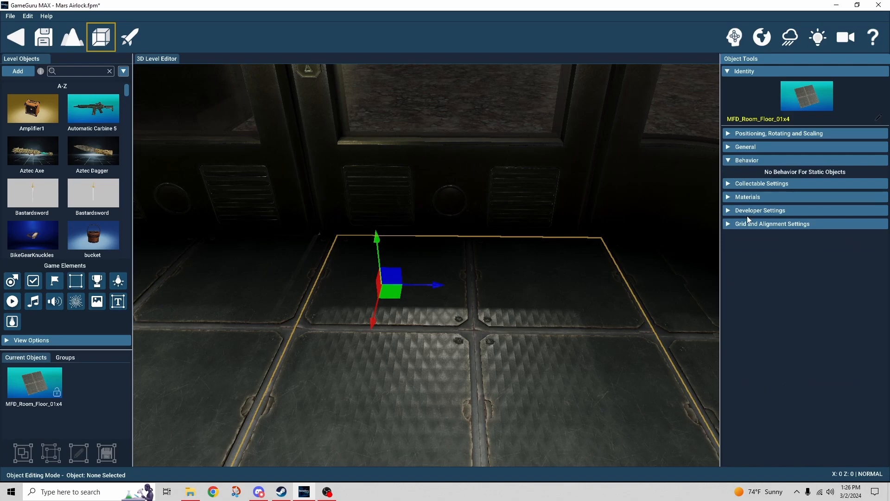
{"action": "left_click", "coordinate": [724, 162]}
- Reselect the airlock's wall switch and review the air and water levels in its Airlock behavior
{"action": "right_click_drag", "start_coordinate": [538, 241], "coordinate": [487, 186]}
{"action": "left_click", "coordinate": [386, 197]}
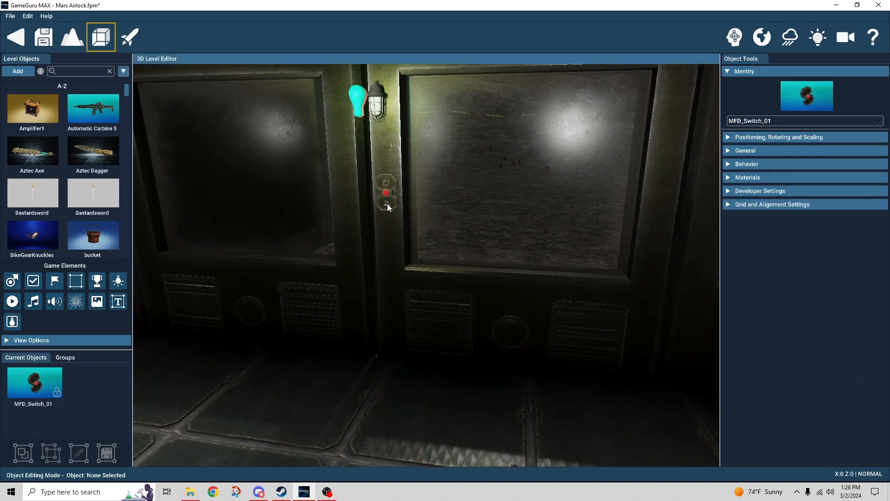
{"action": "left_click", "coordinate": [778, 163]}
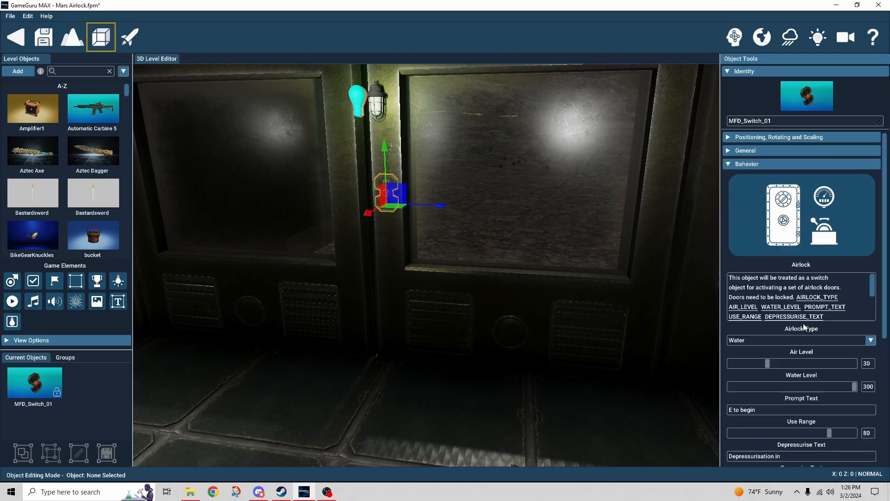
{"action": "scroll", "coordinate": [802, 320], "scroll_direction": "down", "scroll_amount": 3}
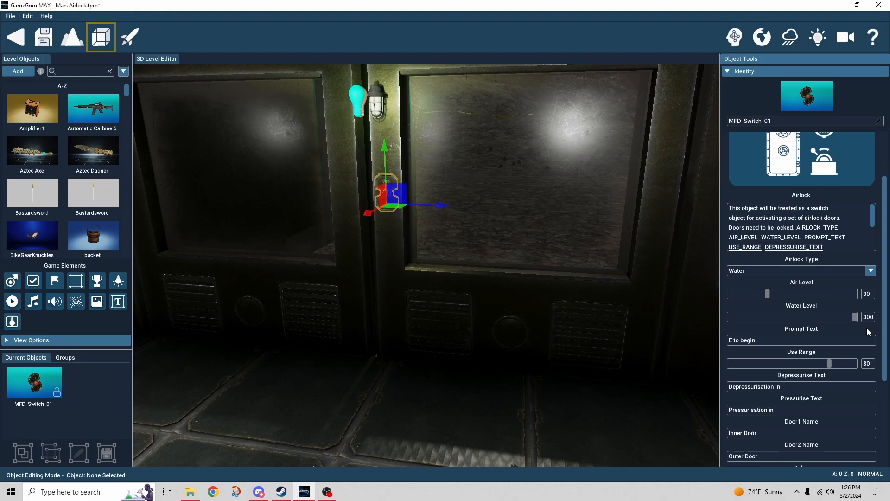
{"action": "right_click_drag", "start_coordinate": [649, 379], "coordinate": [621, 429]}
{"action": "right_click_drag", "start_coordinate": [616, 196], "coordinate": [700, 209]}
{"action": "mouse_move", "coordinate": [605, 282]}
{"action": "right_mouse_down"}
{"action": "mouse_move", "coordinate": [640, 260]}
{"action": "mouse_move", "coordinate": [538, 281]}
{"action": "mouse_move", "coordinate": [640, 307]}
{"action": "mouse_move", "coordinate": [606, 280]}
{"action": "right_mouse_up"}
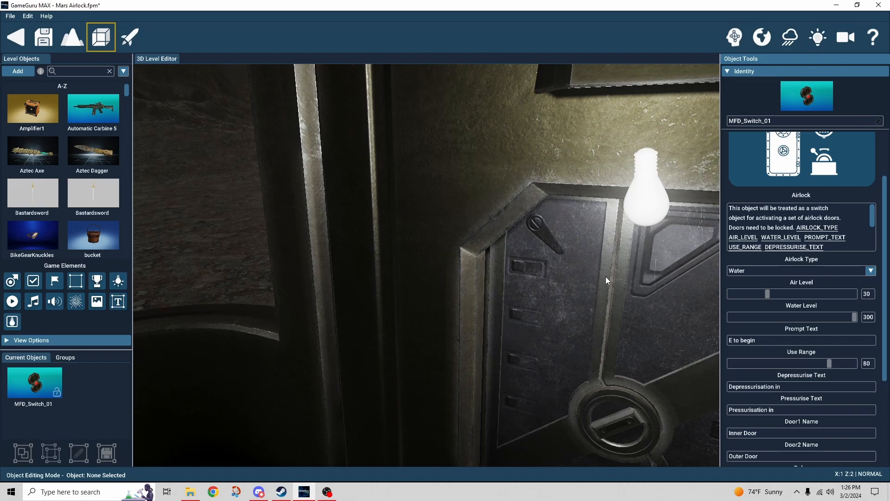
{"action": "right_click_drag", "start_coordinate": [584, 298], "coordinate": [663, 299]}
{"action": "key", "text": "s"}
{"action": "right_click_drag", "start_coordinate": [580, 299], "coordinate": [523, 299]}
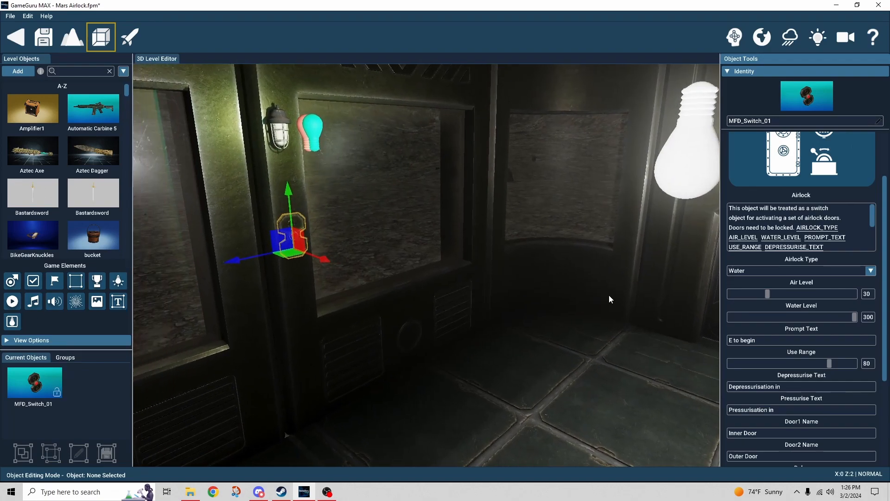